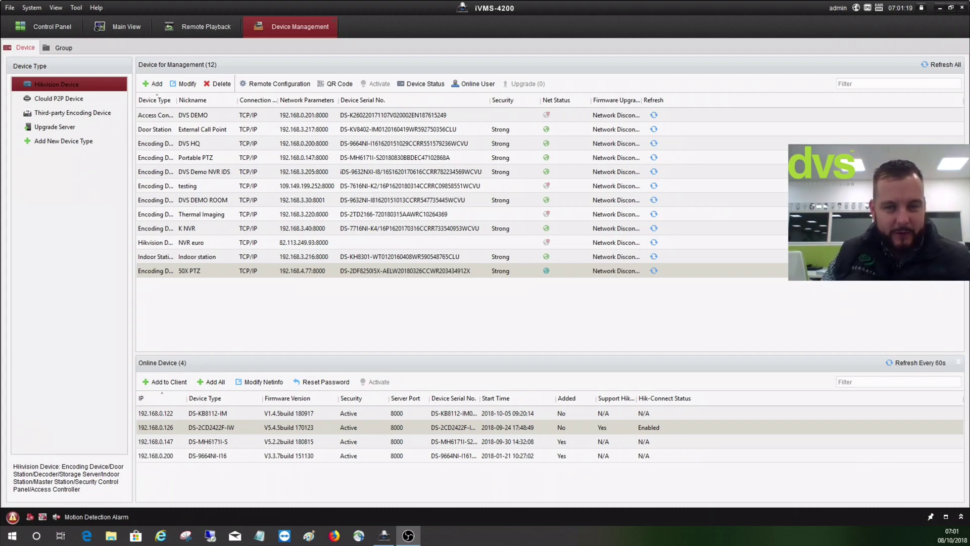
In Main View, call Preset 2 on the PTZ camera.
left_click(116, 33)
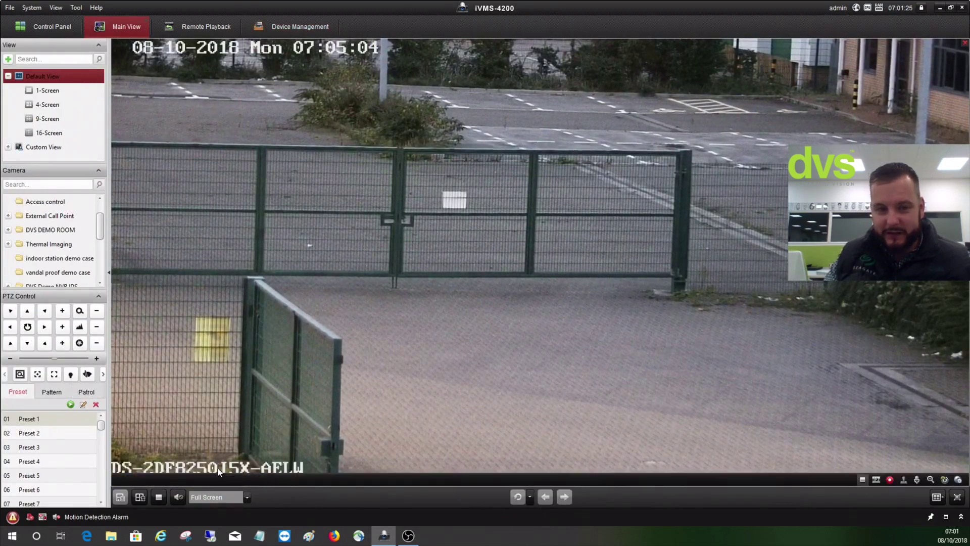
left_click(32, 434)
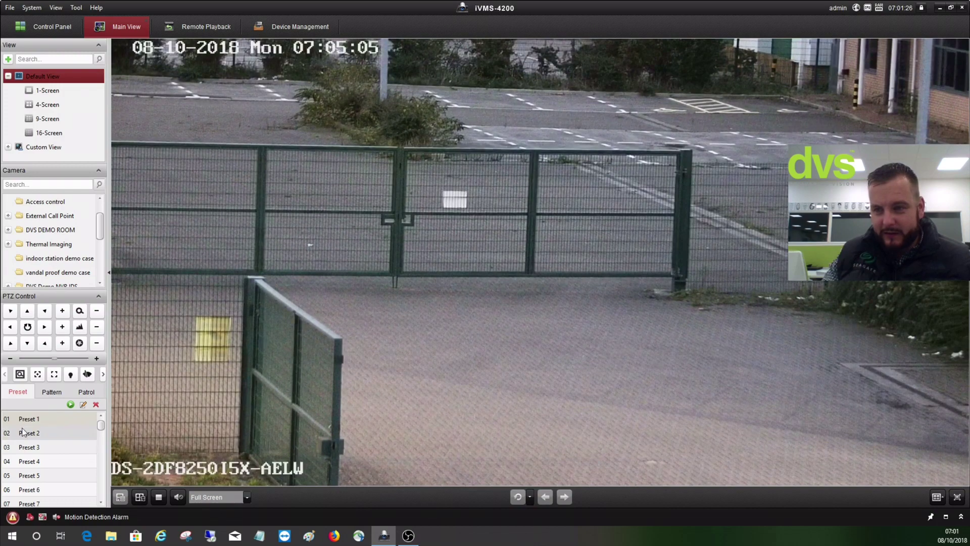
left_click(70, 405)
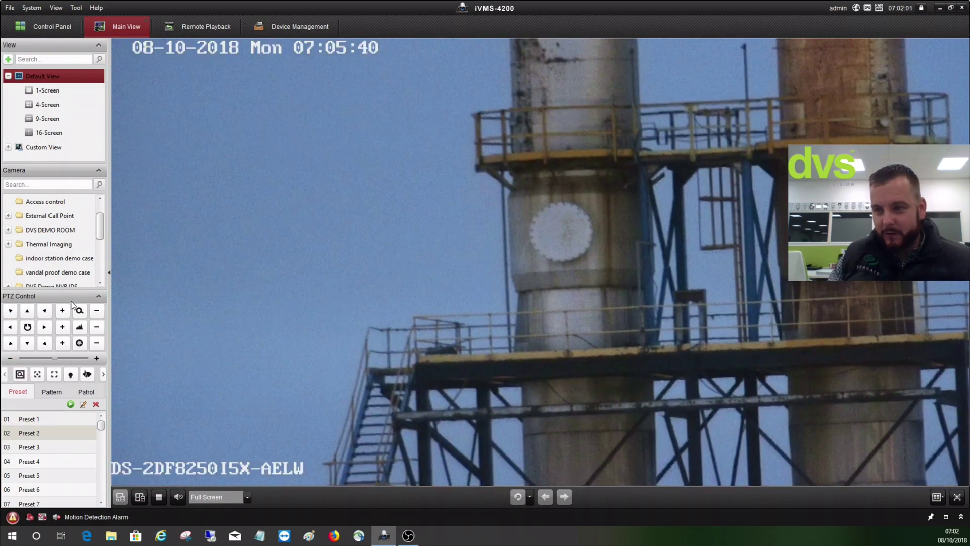
Zoom out and tilt down to show both chimneys, then recall Preset 2 for the chimney close-up.
left_click(95, 314)
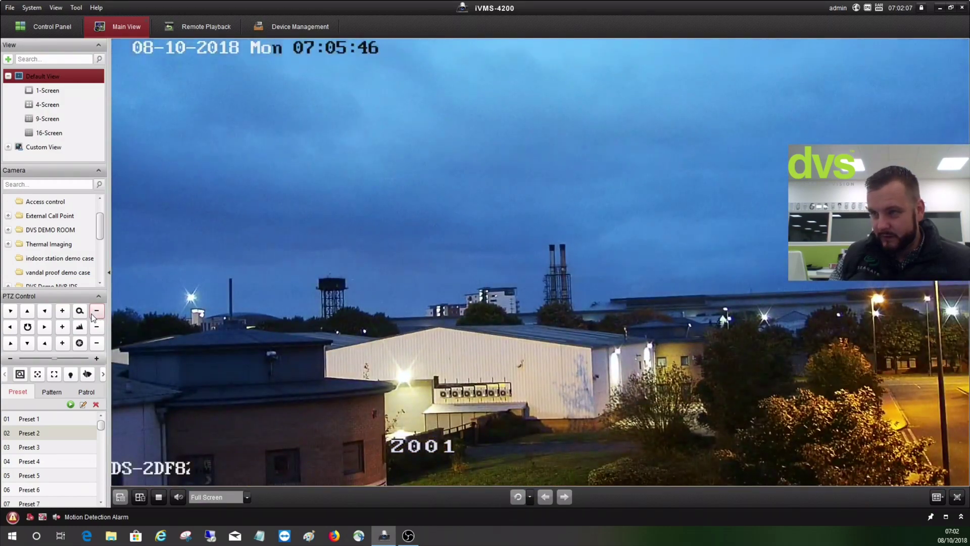
left_click(44, 343)
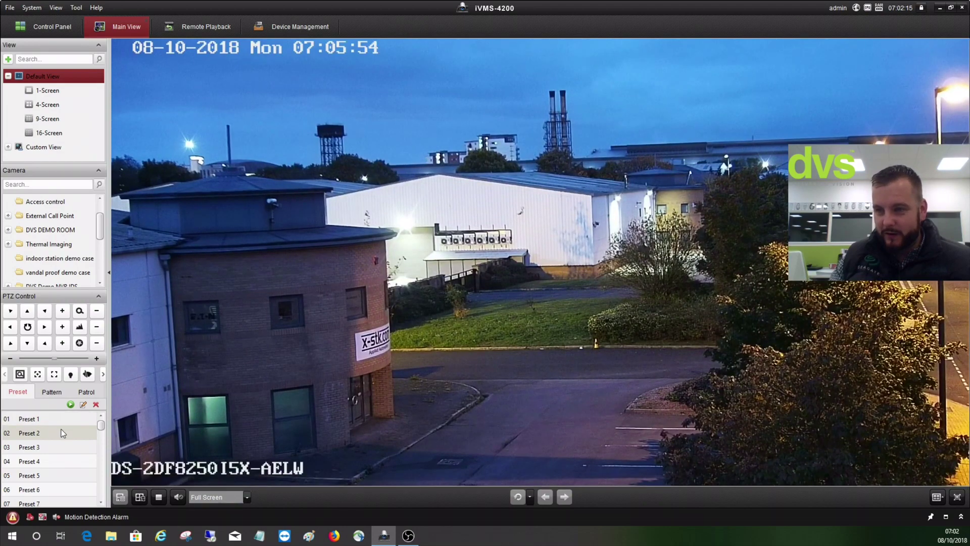
left_click(70, 405)
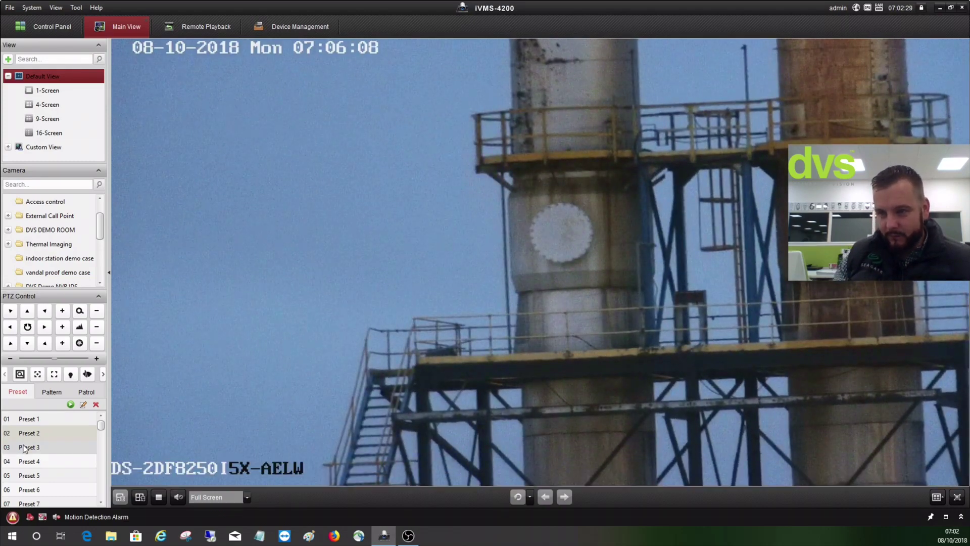
Call Preset 3 to return the camera to the wide car park gate view.
left_click(71, 405)
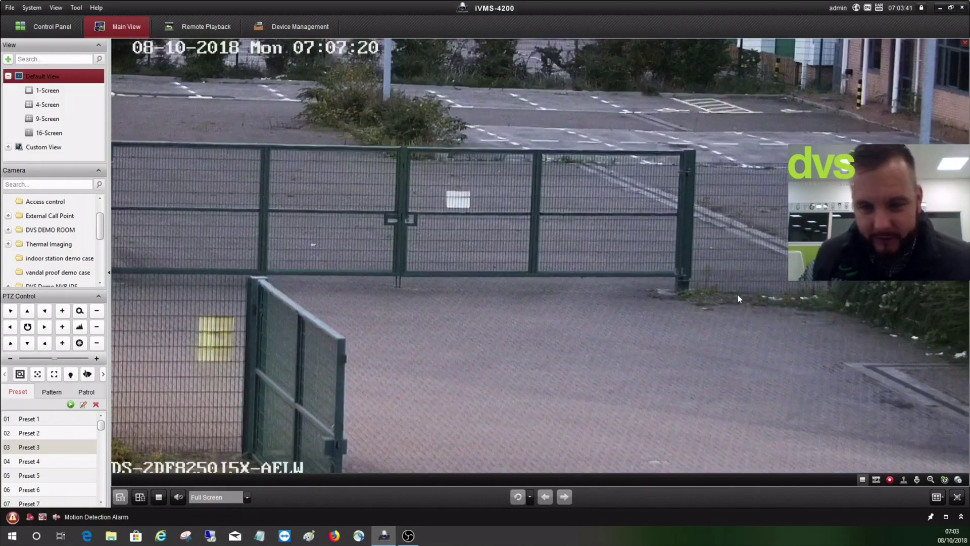
mouse_move(192, 384)
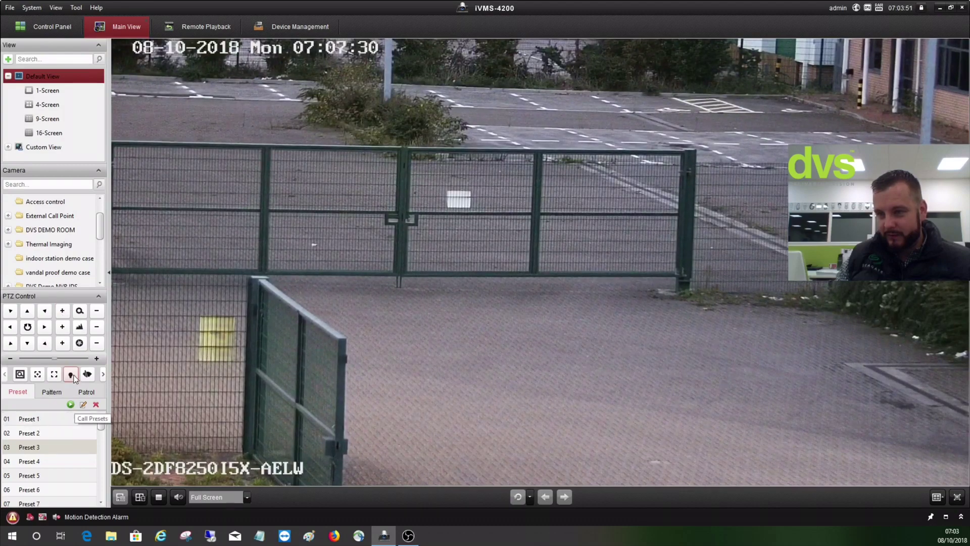
Zoom out, pan right and tilt up to frame the red-lit mast above the warehouse roofs.
left_click(96, 311)
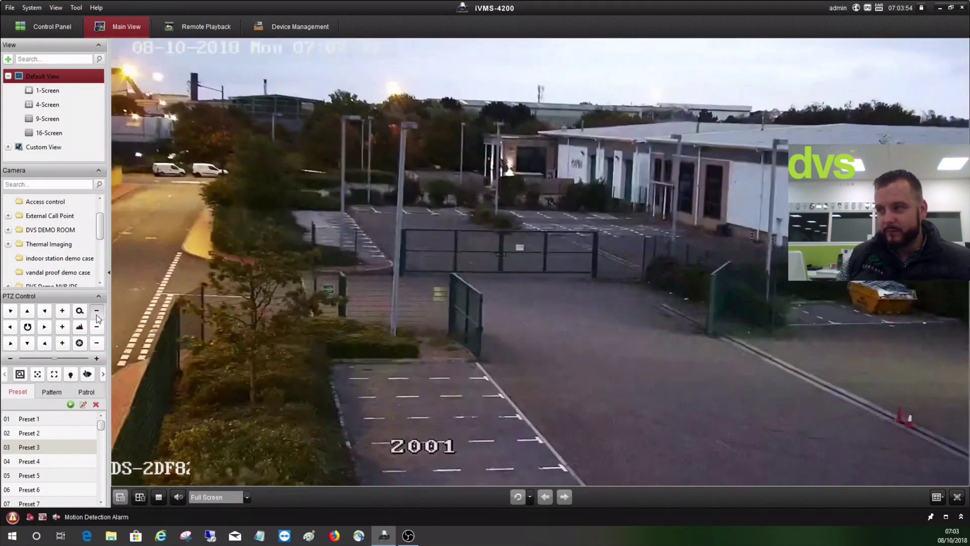
left_click(49, 327)
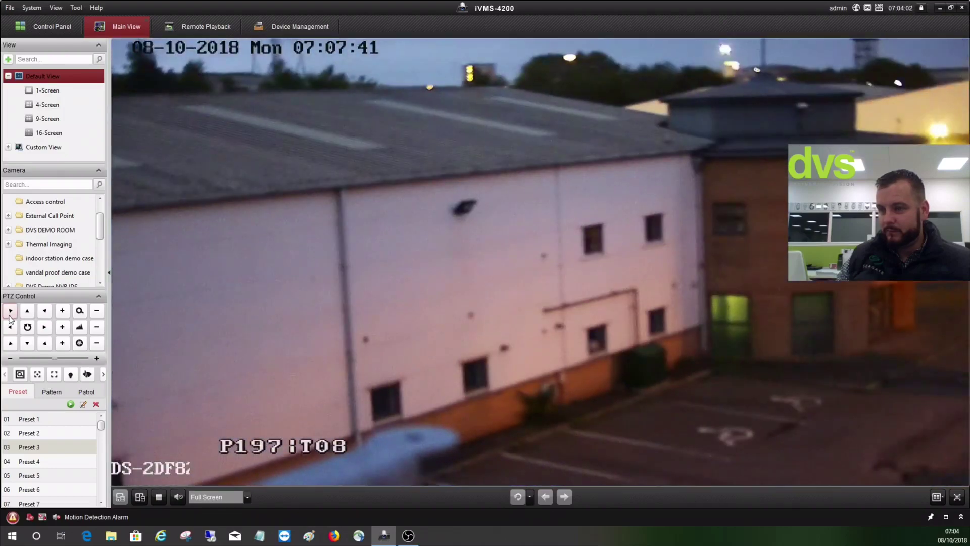
left_click(32, 313)
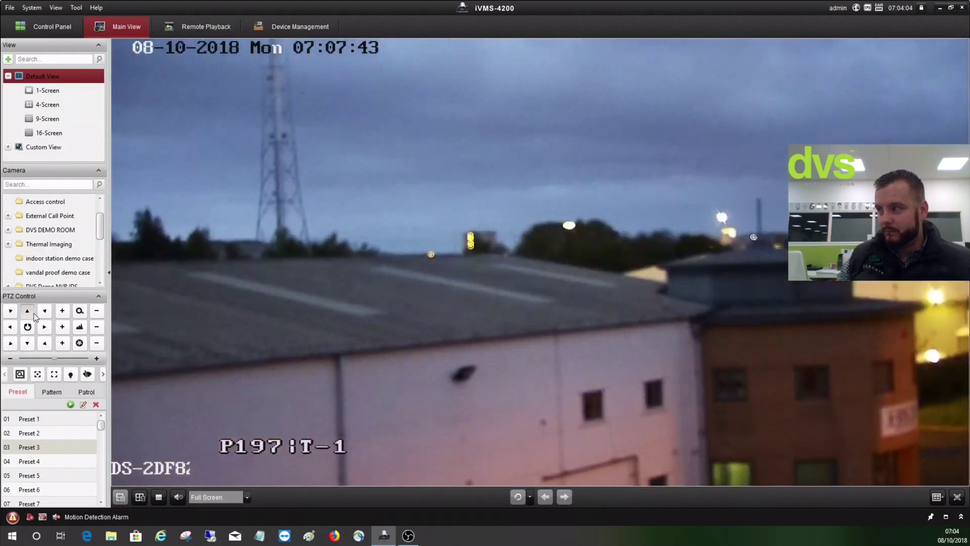
left_click(35, 317)
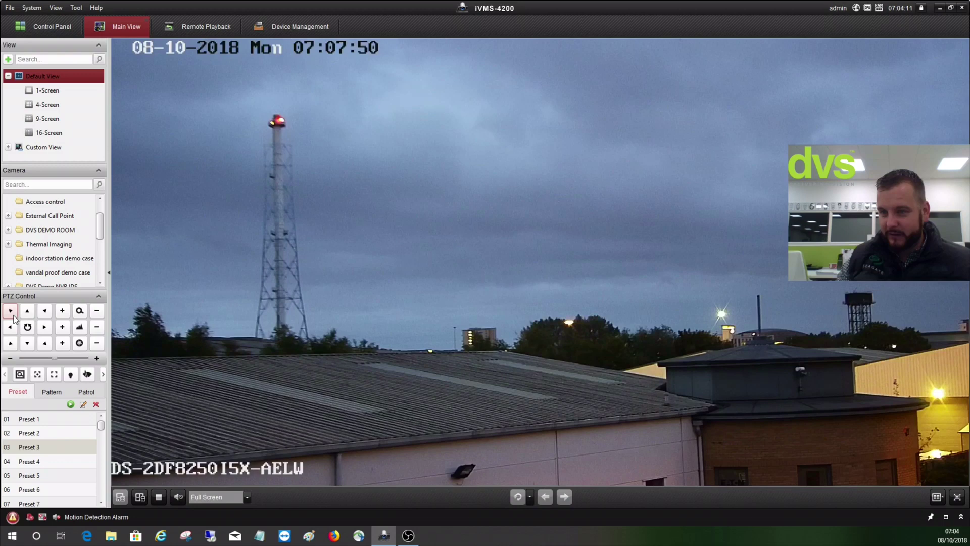
left_click(87, 374)
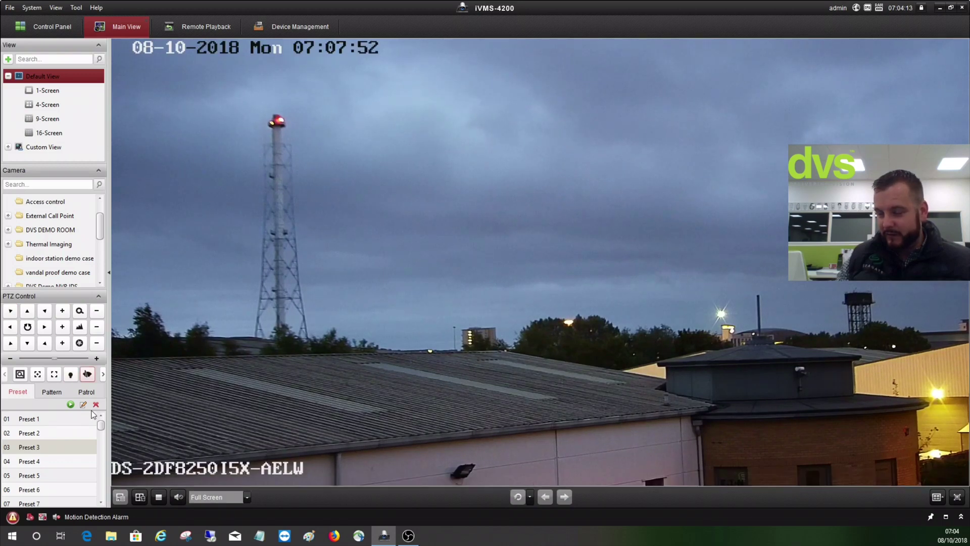
Use 3D zoom boxes to close in on the tower top's red lights.
left_click(19, 375)
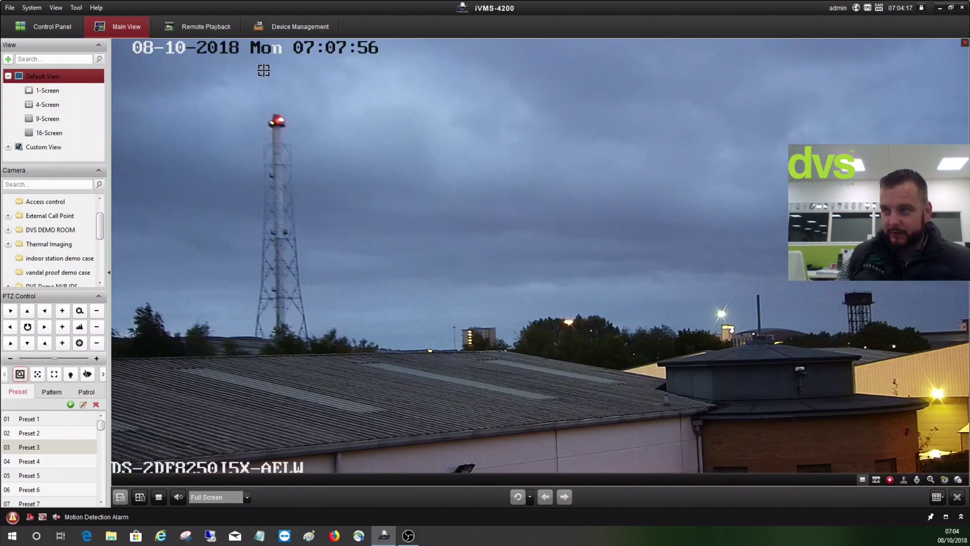
left_click_drag(258, 112, 298, 134)
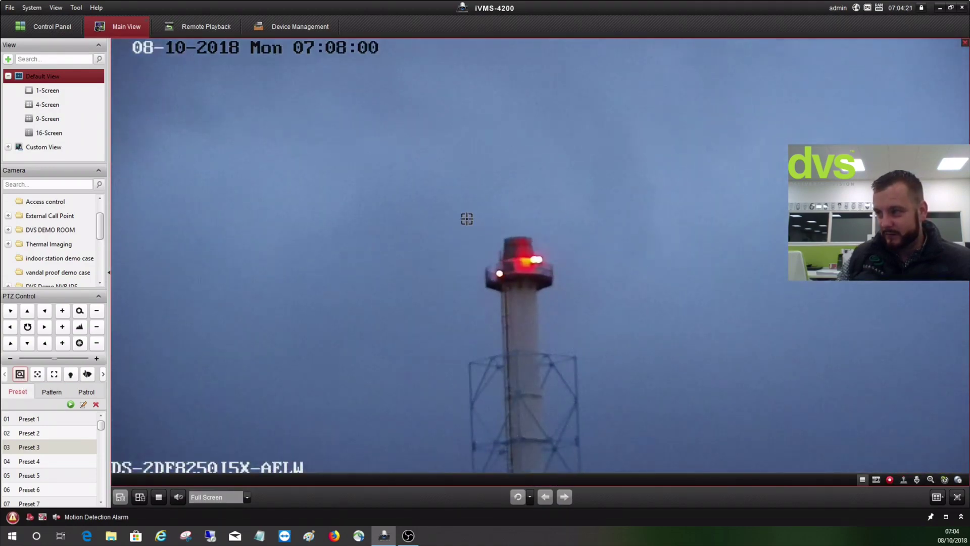
left_click_drag(466, 218, 557, 294)
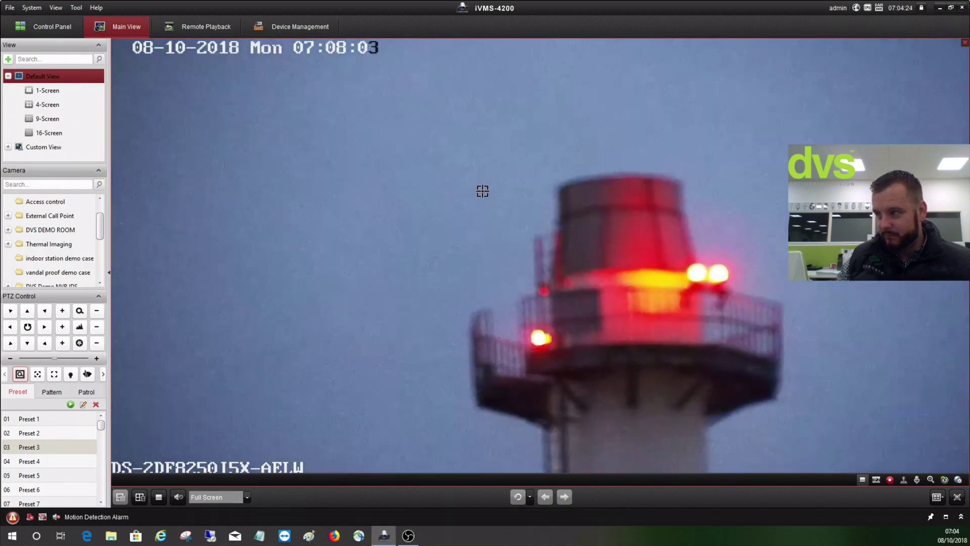
left_click_drag(480, 190, 792, 432)
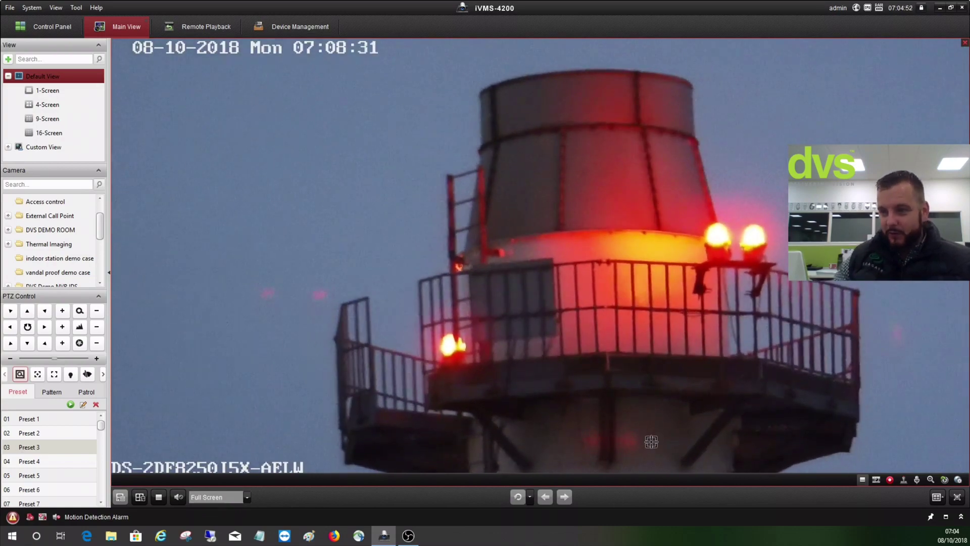
Zoom out slightly, pan right and tilt down to frame the lamp-lit road between buildings.
left_click(96, 311)
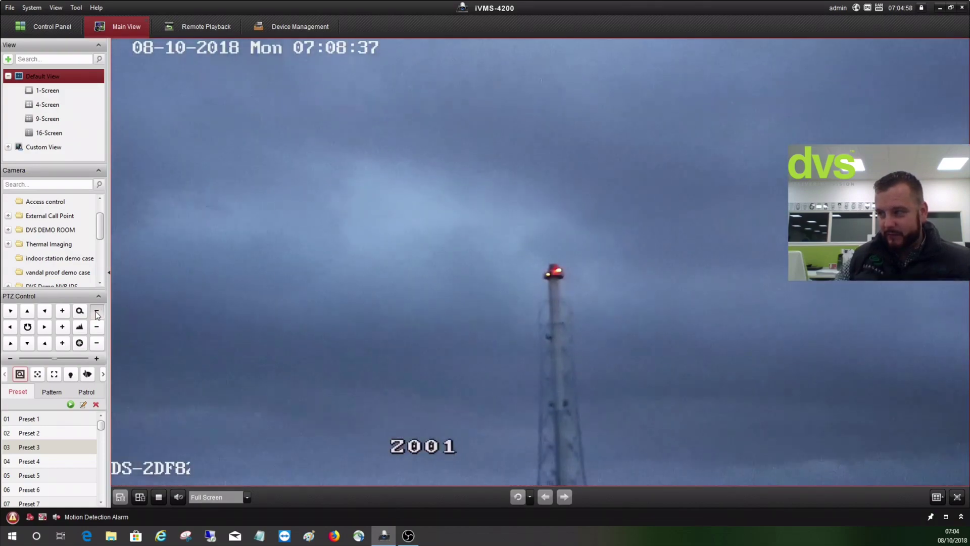
left_click(52, 327)
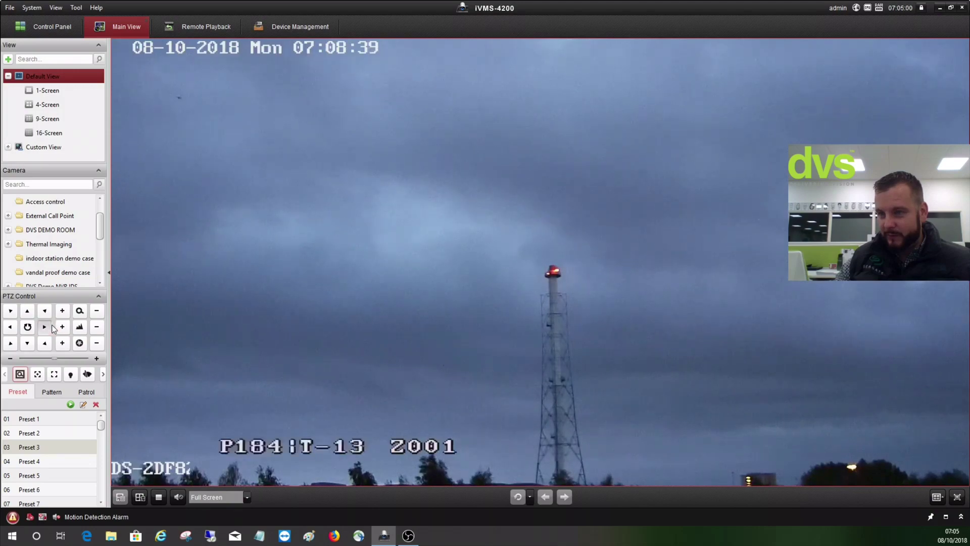
left_click(28, 346)
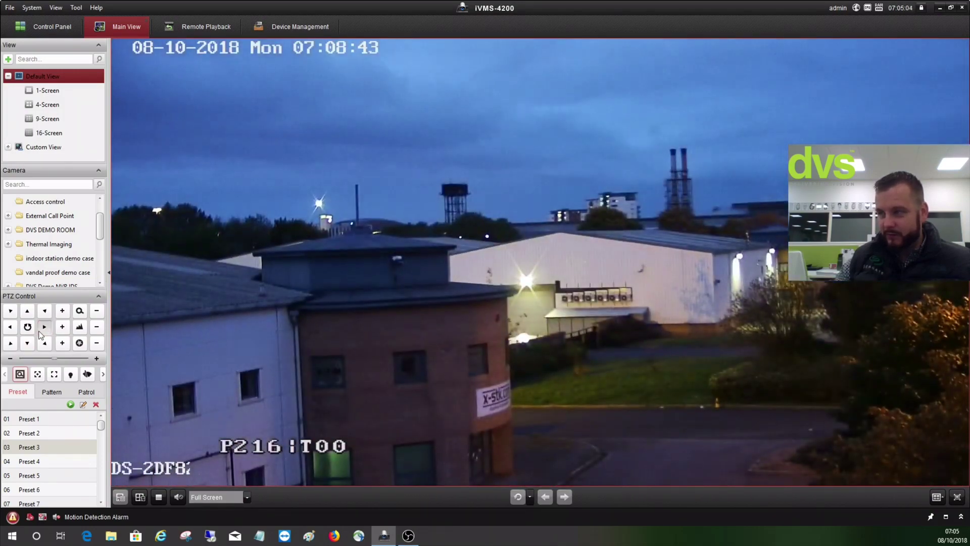
left_click(42, 330)
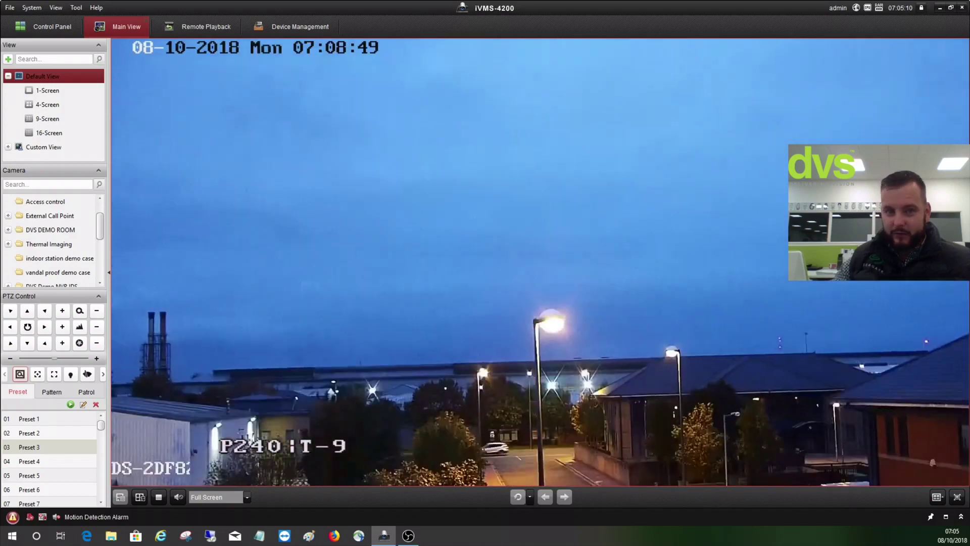
From Device Management, open the 50X PTZ camera's Remote Configuration > Advanced window and move it up-left.
left_click(279, 26)
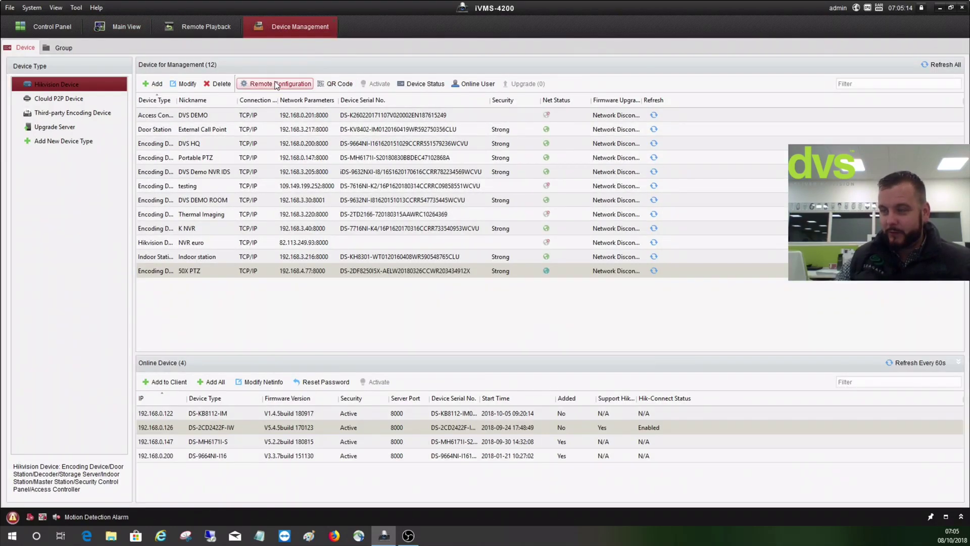
left_click(294, 87)
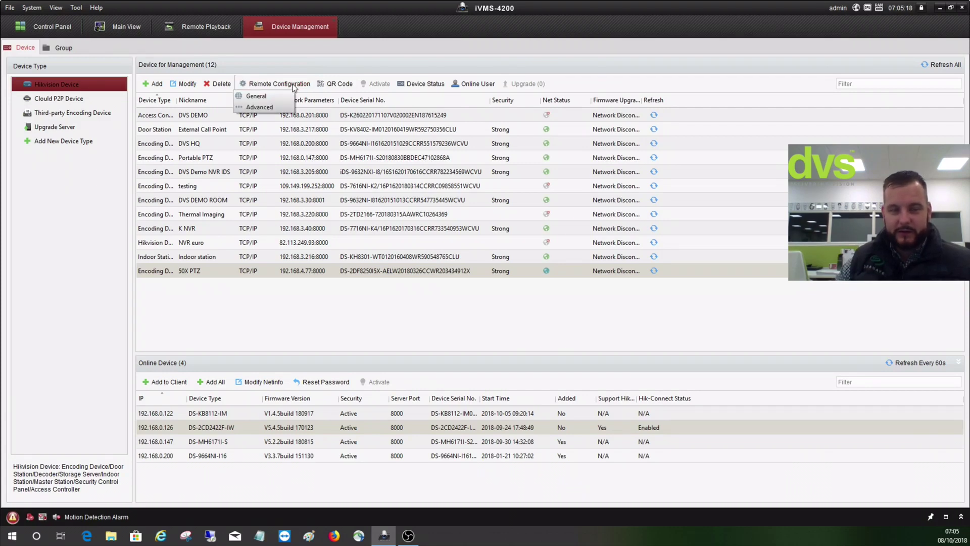
left_click(278, 102)
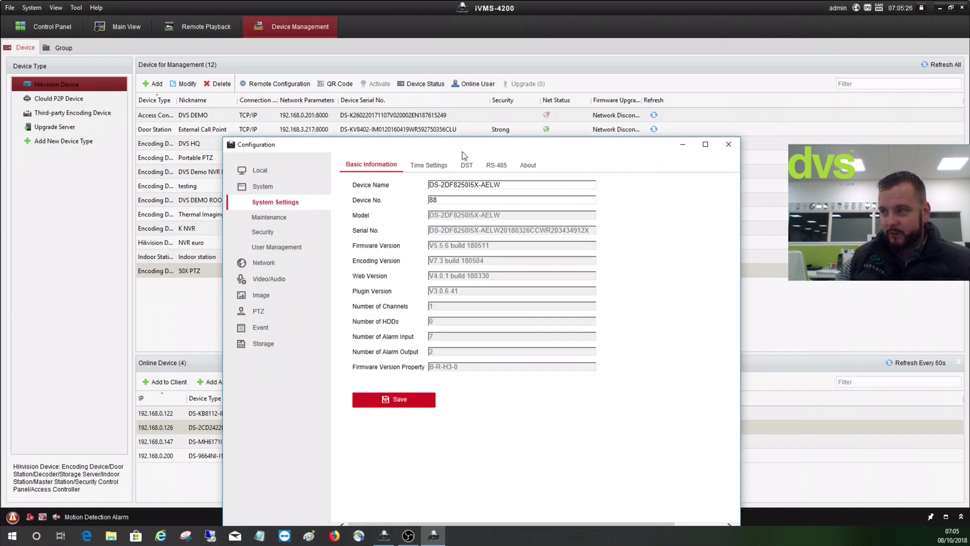
left_click_drag(462, 151, 402, 117)
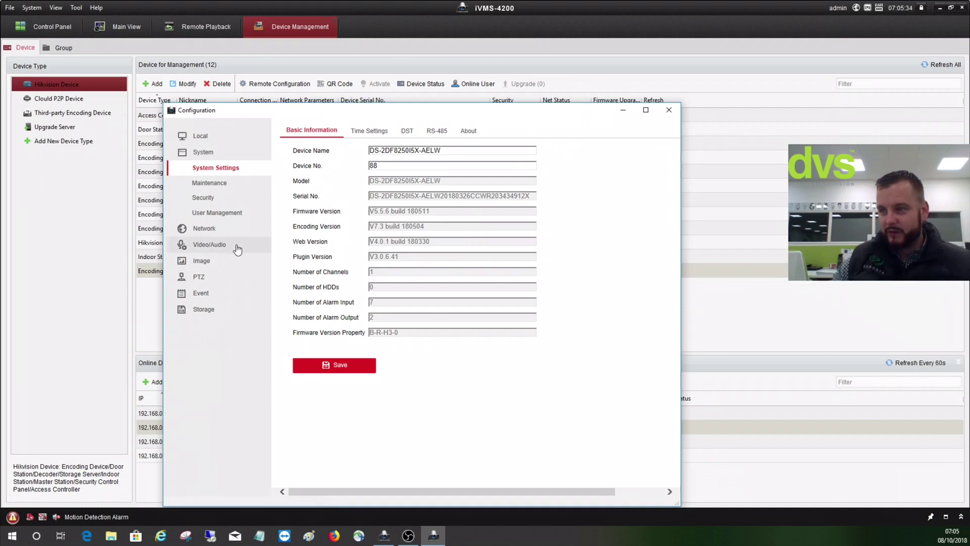
Go to the camera's Image settings and expand the Image Enhancement section.
left_click(198, 261)
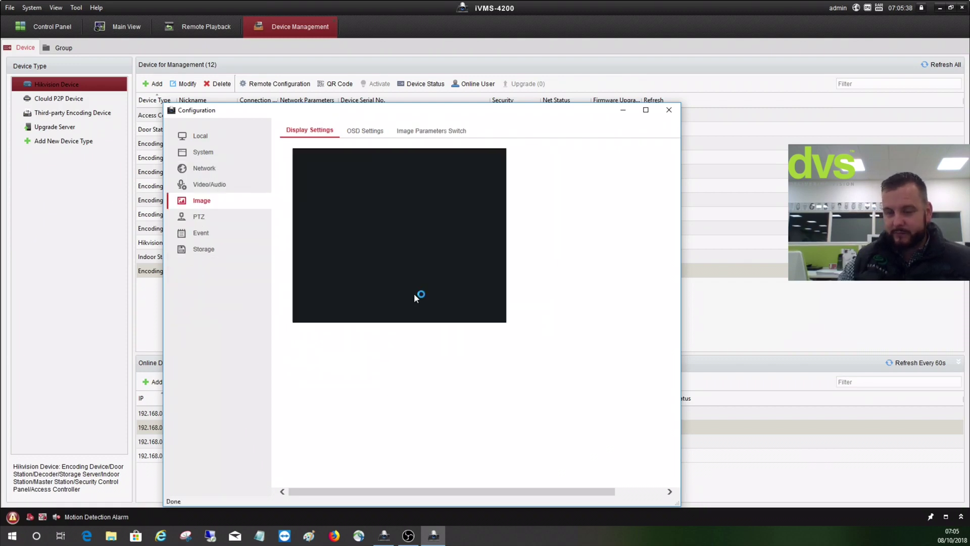
scroll(401, 392, "down", 2)
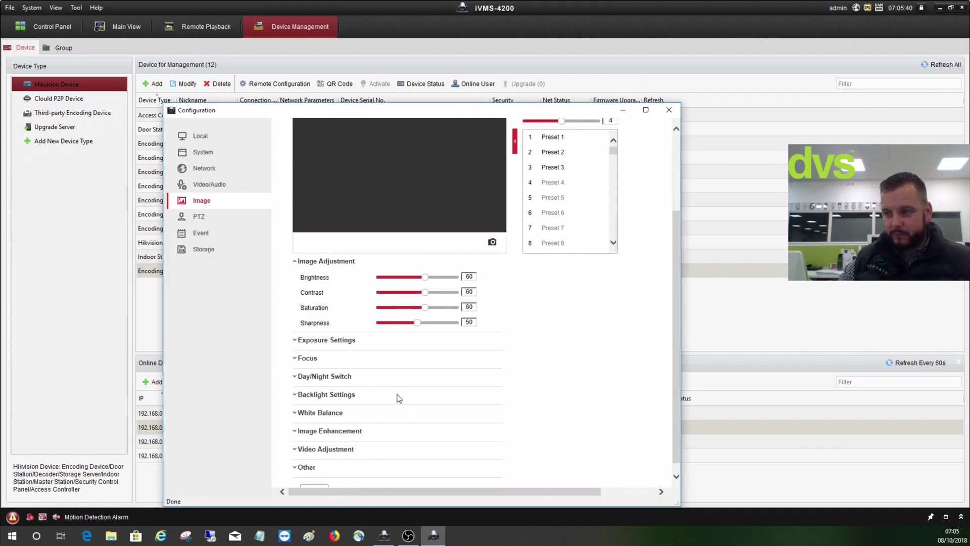
scroll(397, 399, "down", 1)
left_click(314, 421)
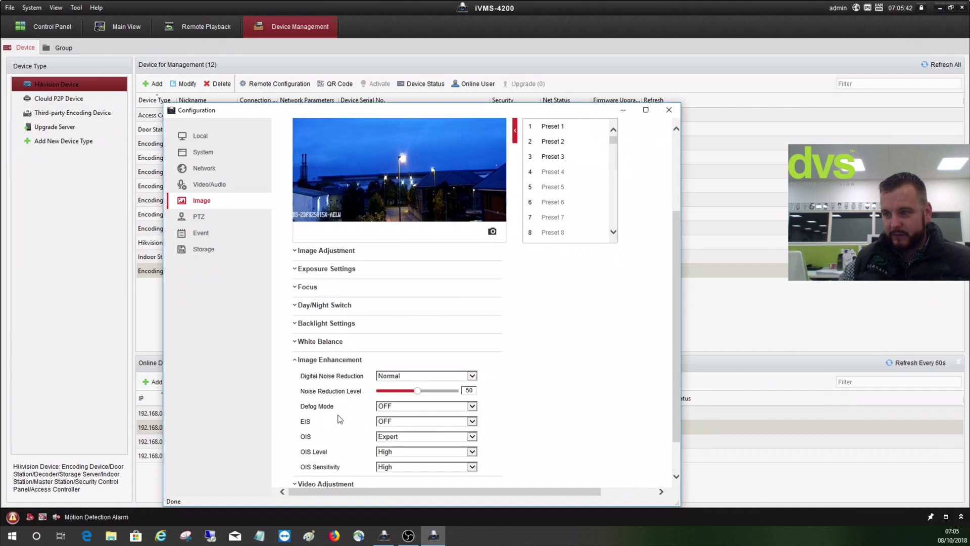
Set OIS to Expert with High OIS level, then close the configuration window.
left_click(400, 438)
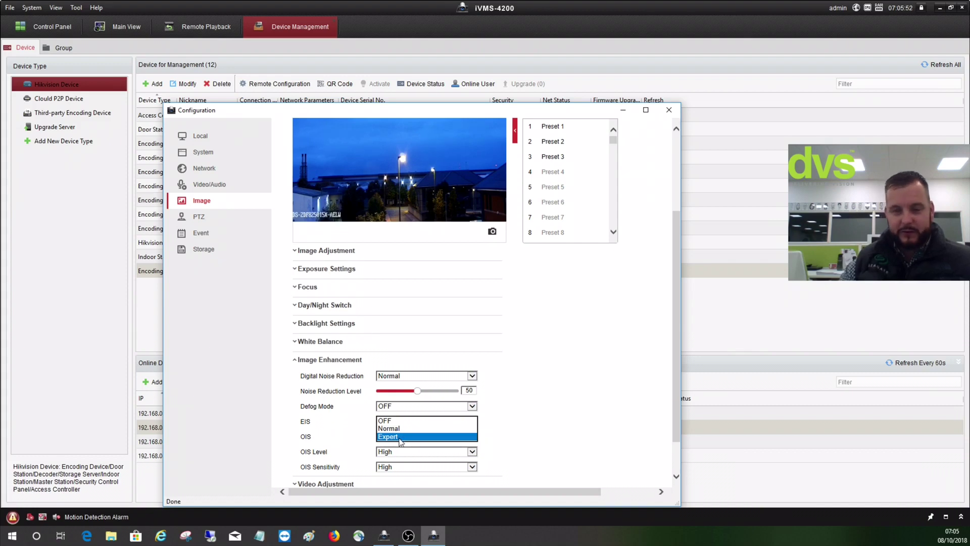
left_click(401, 438)
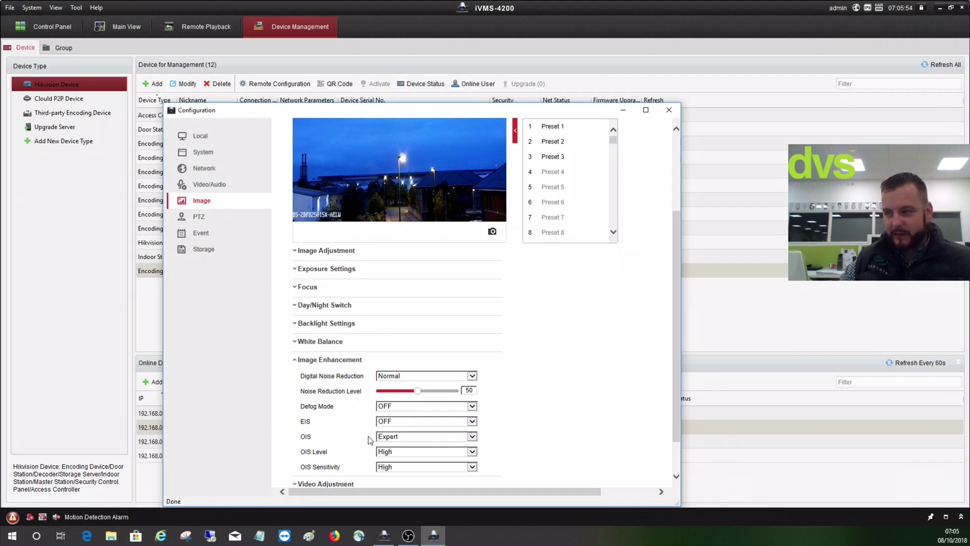
left_click(392, 453)
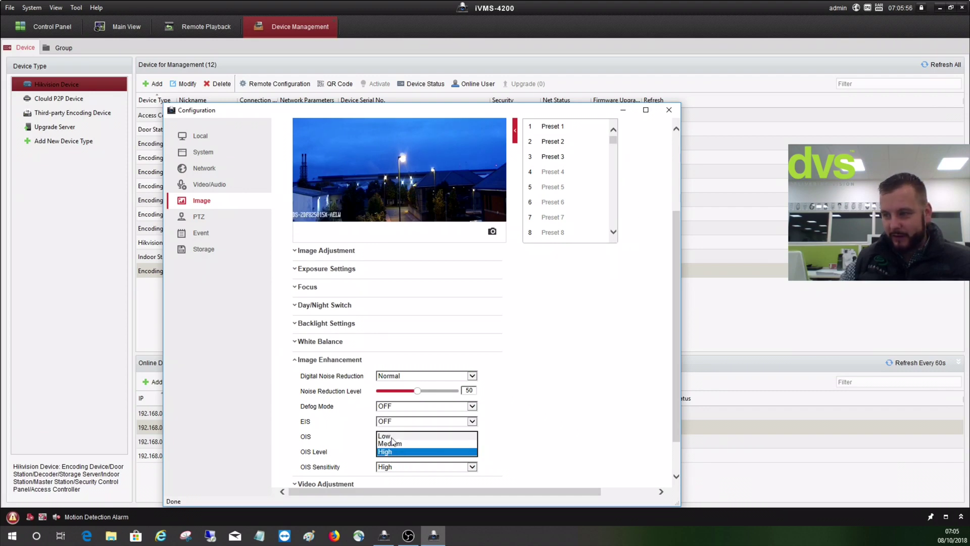
left_click(357, 443)
left_click(387, 437)
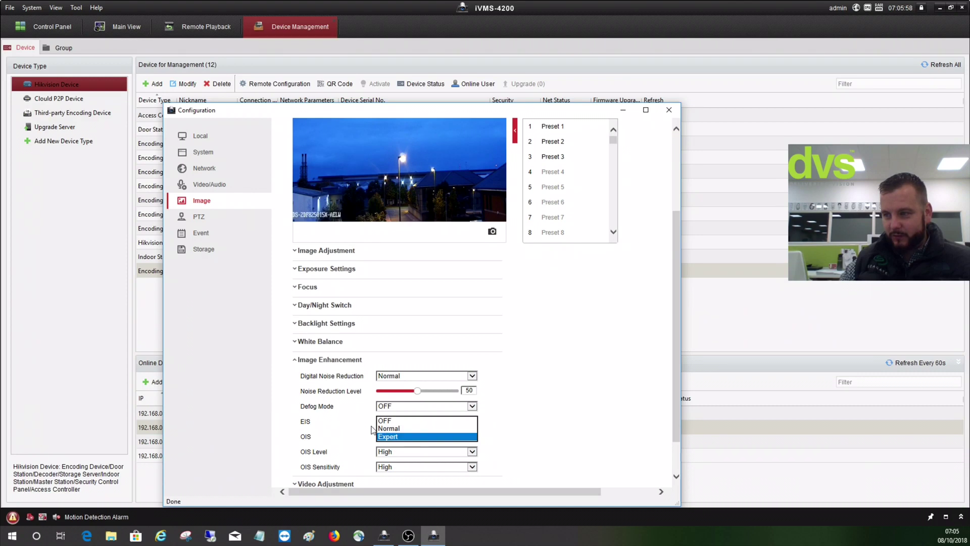
left_click(387, 428)
left_click(387, 438)
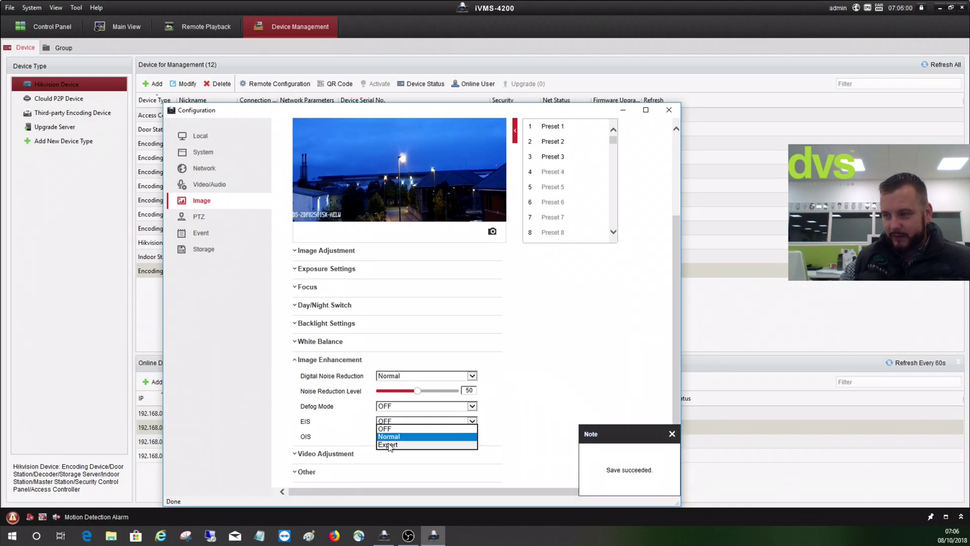
left_click(388, 437)
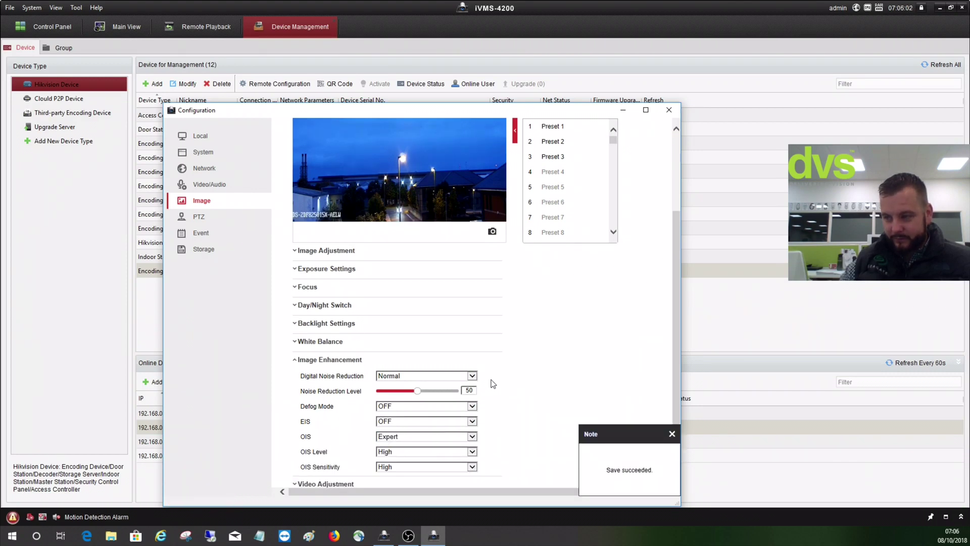
left_click(669, 110)
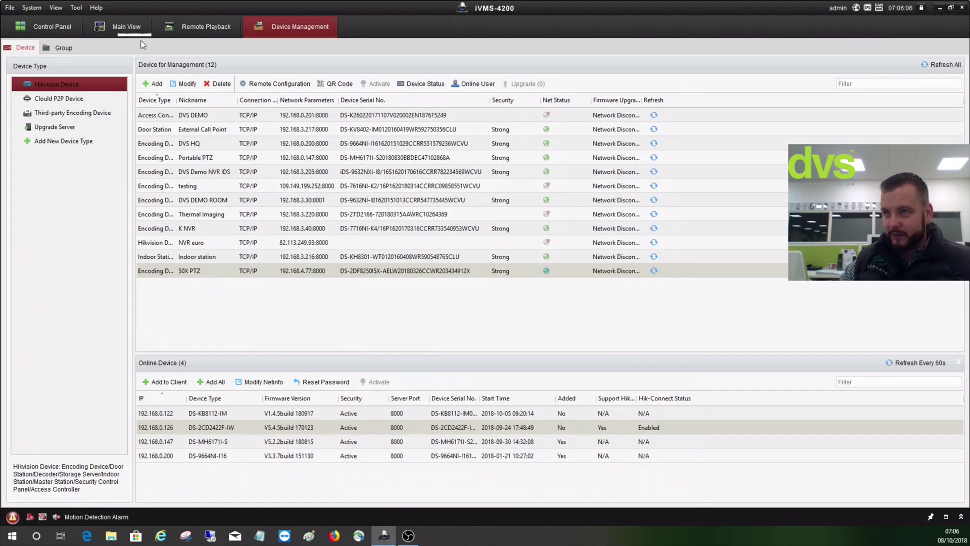
Return to Main View and recall Preset 1 on the 50X PTZ camera.
left_click(137, 30)
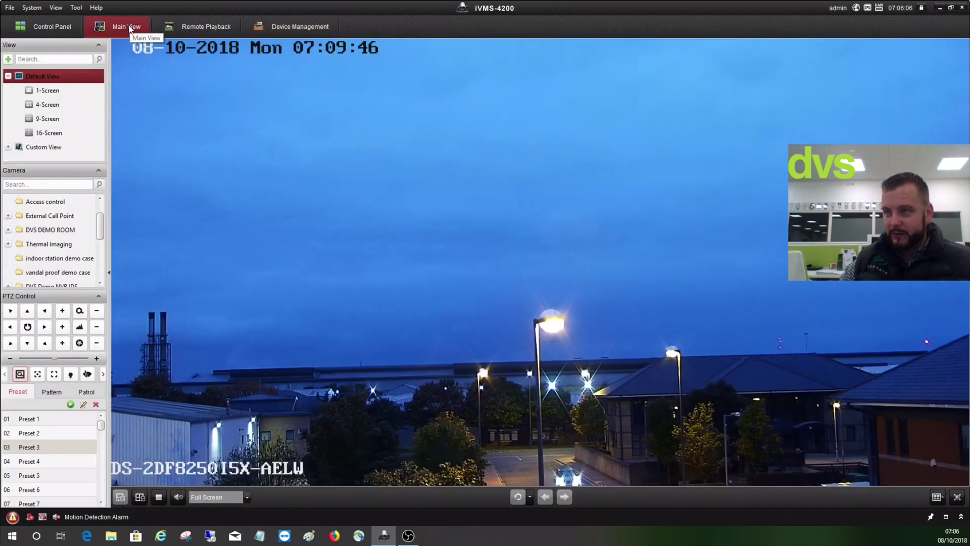
left_click(40, 420)
left_click(79, 418)
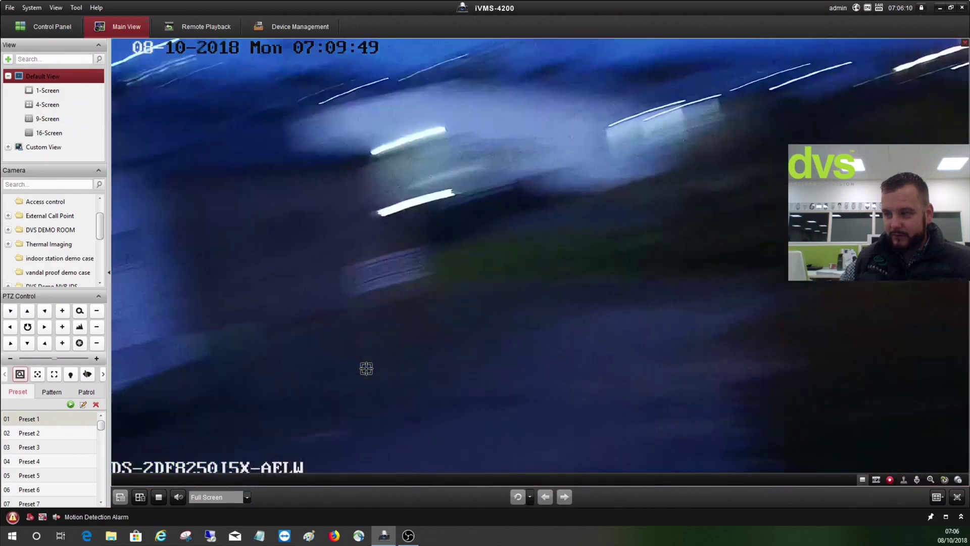